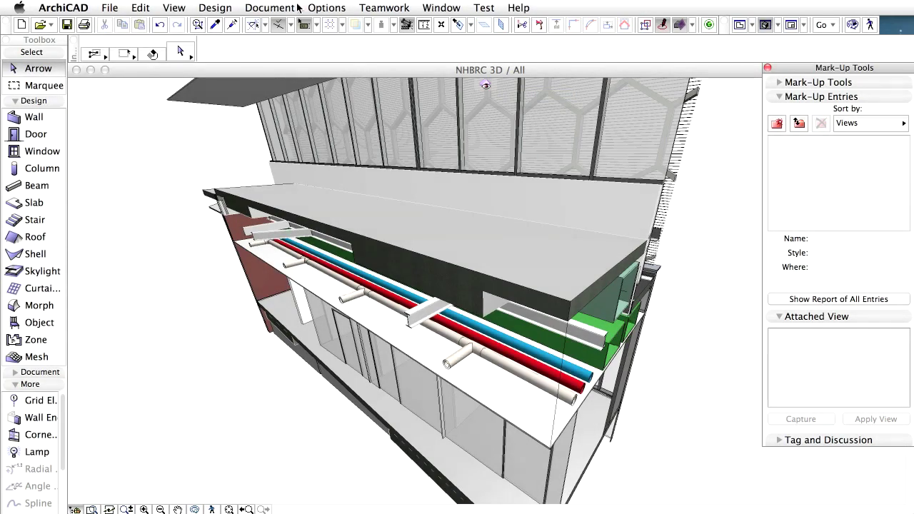
Step: Detect MEP collisions, producing mark-up entries Clash 001 and Clash 002 under Level 300
left_click(214, 7)
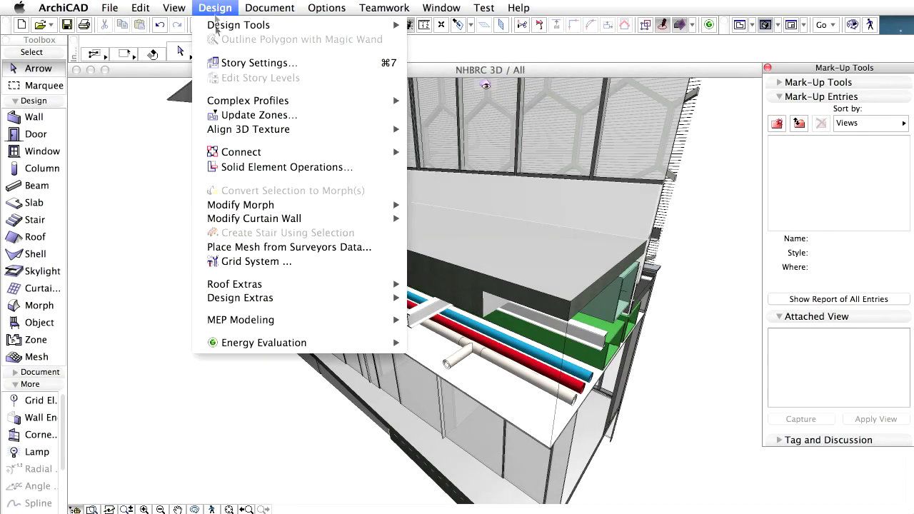
mouse_move(331, 321)
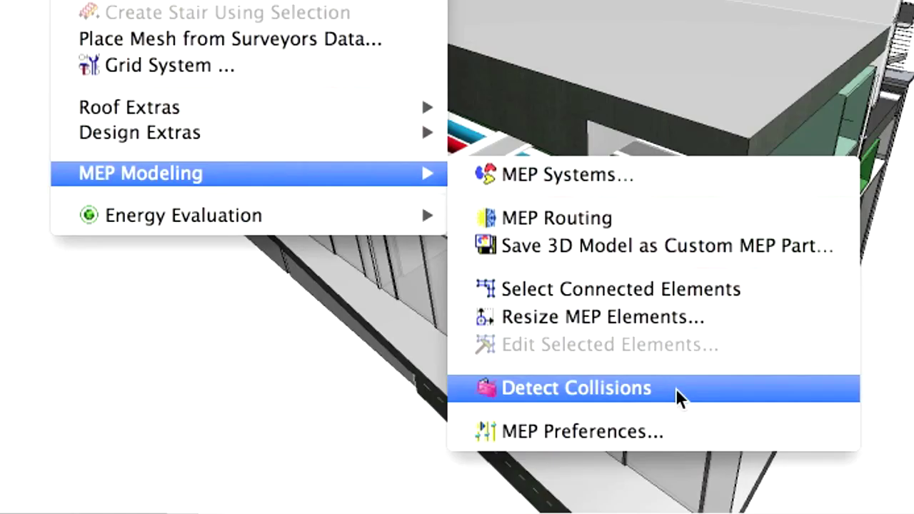
left_click(678, 398)
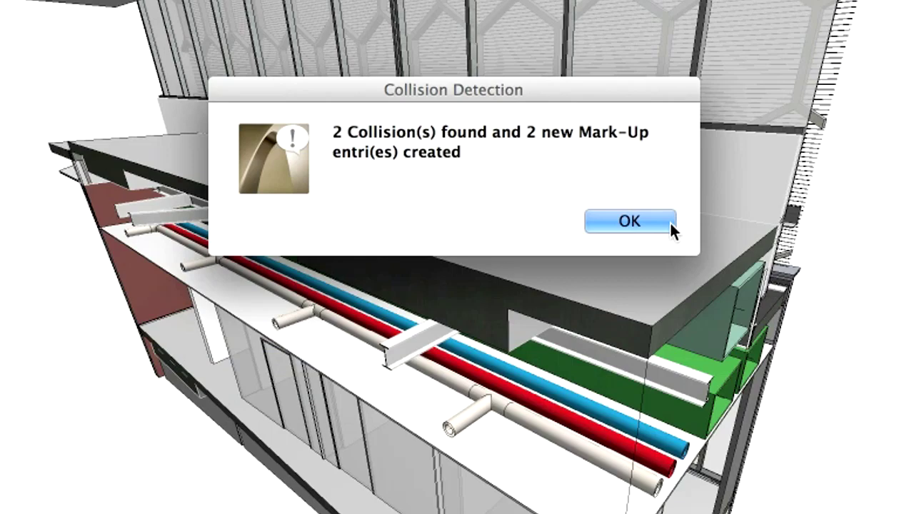
left_click(670, 222)
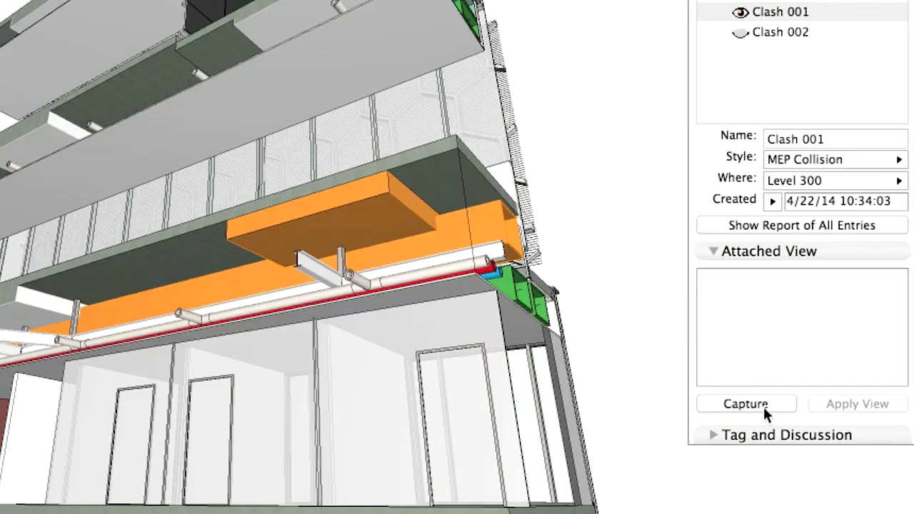
Step: Capture the 3D view for Clash 001 and add an Error comment to shorten beams and change profile
left_click(813, 421)
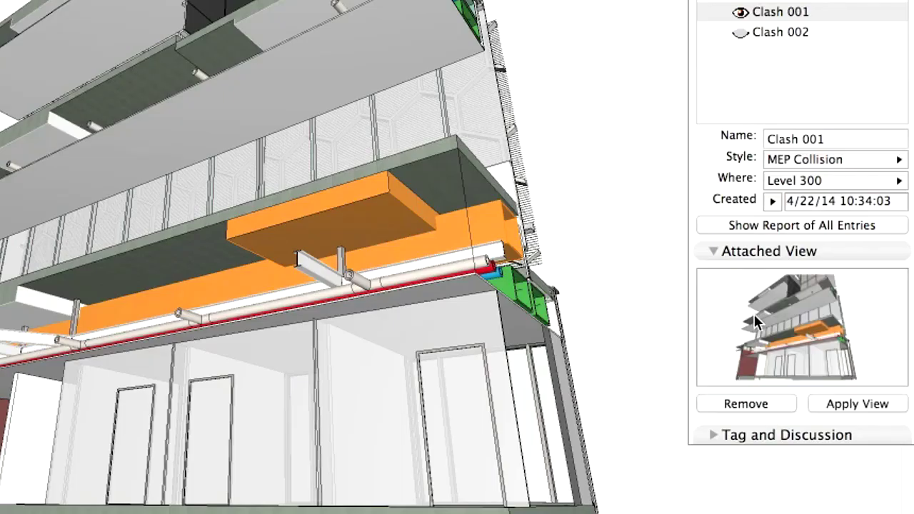
left_click(714, 250)
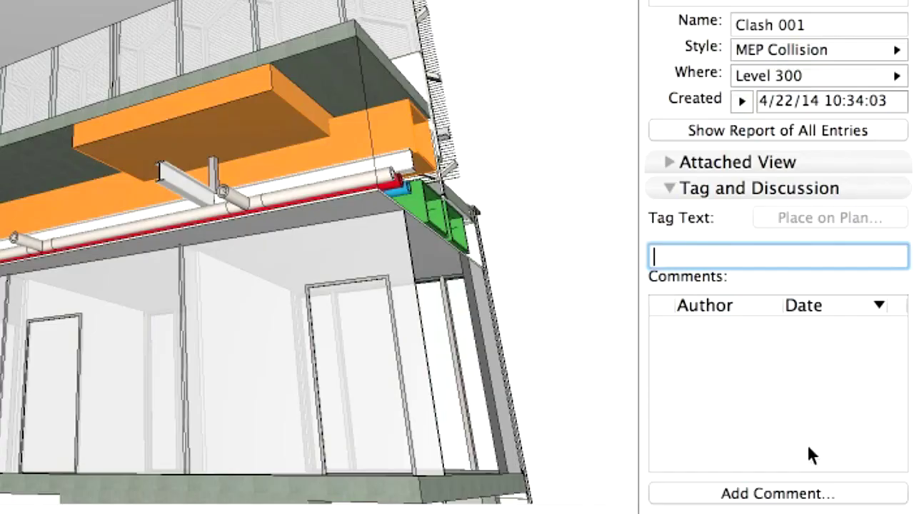
left_click(869, 499)
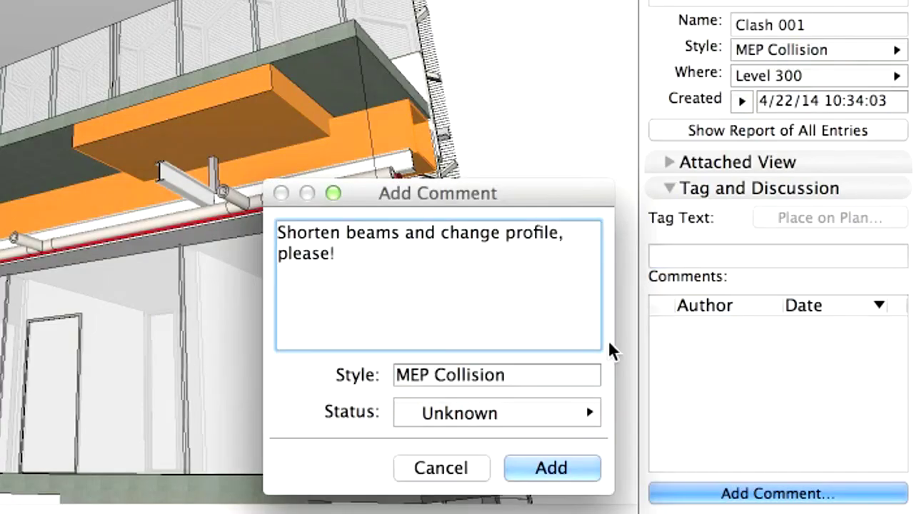
left_click(582, 413)
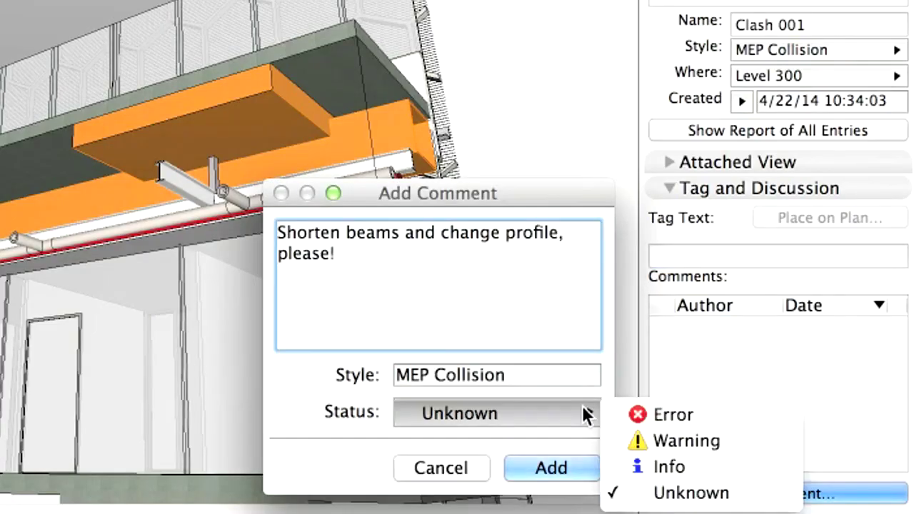
left_click(747, 420)
left_click(588, 470)
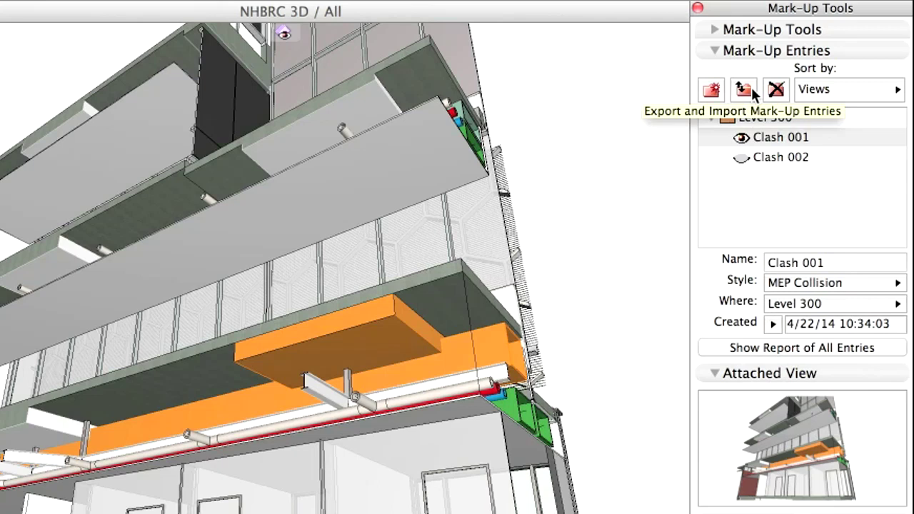
Step: Export the selected Clash 001 entry to BCF-Architect.bcf in the BCF Export folder
left_click(753, 91)
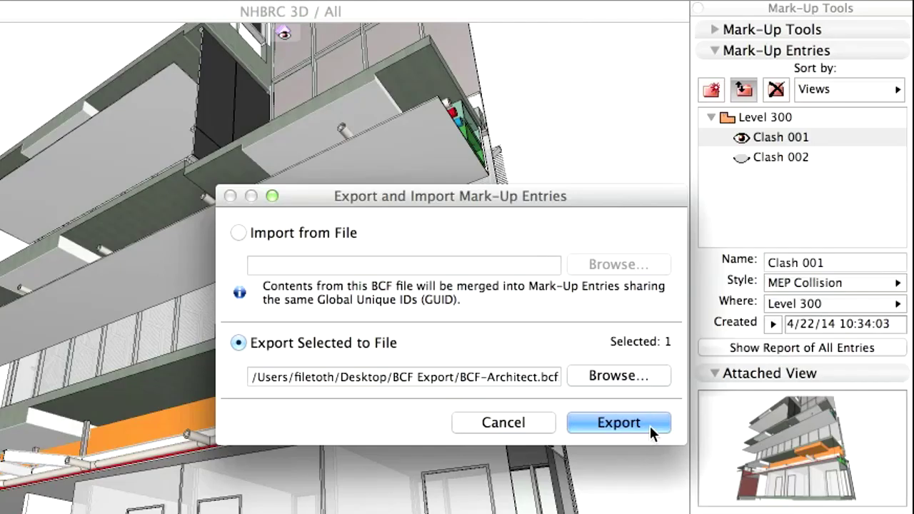
left_click(649, 424)
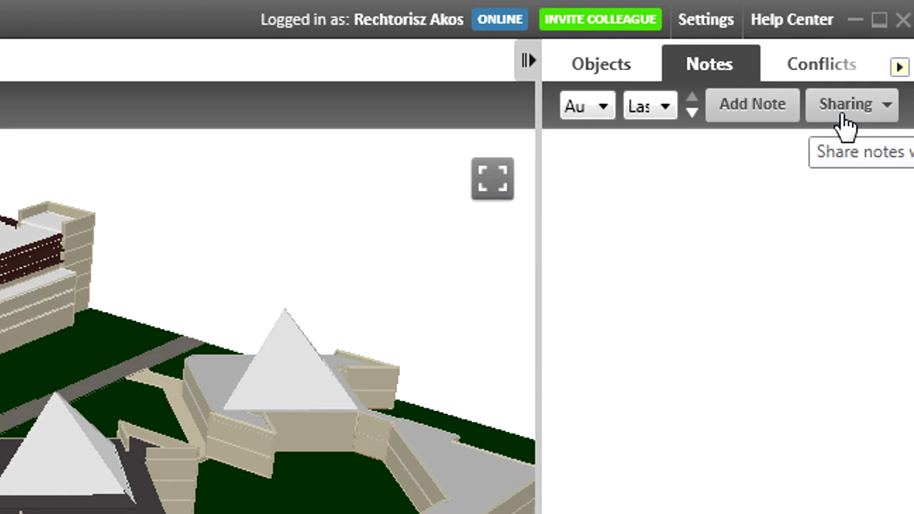
Step: Import notes from BCF-Architect.bcfzip and open the note 'Shorten beams and change profile size'
left_click(846, 122)
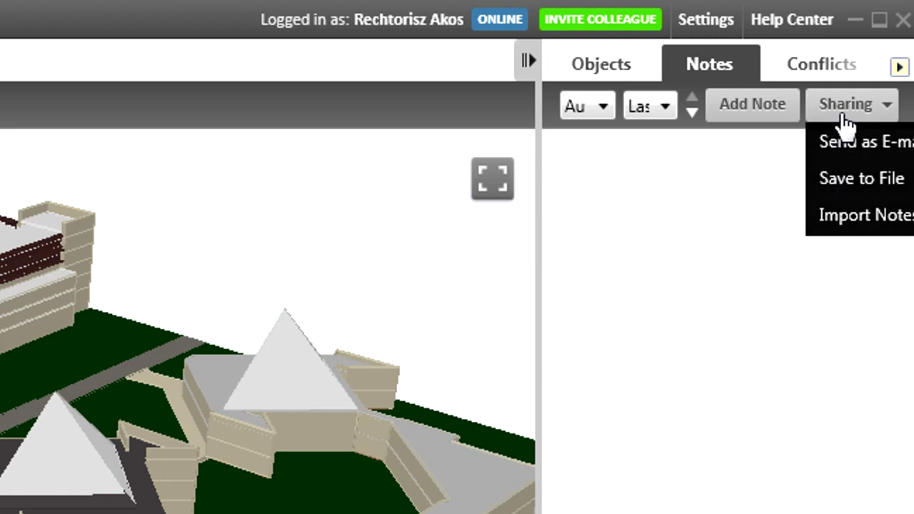
left_click(854, 216)
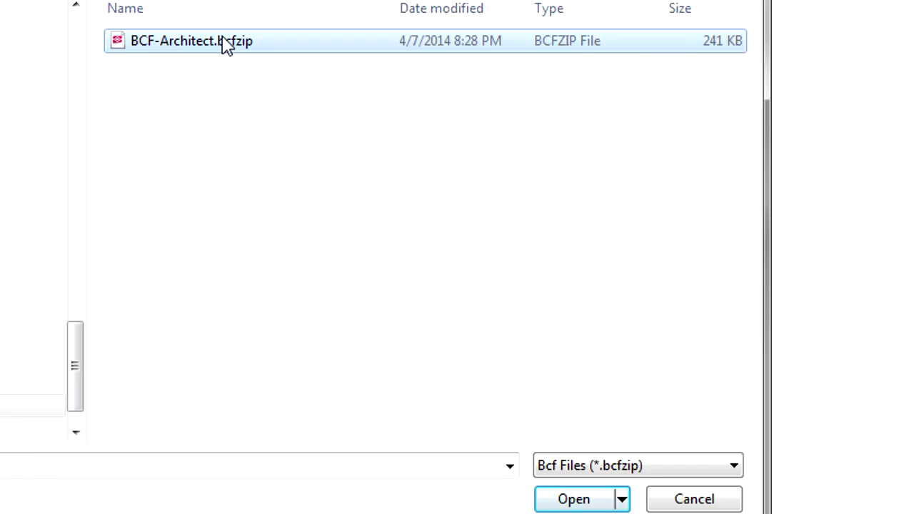
left_click(591, 502)
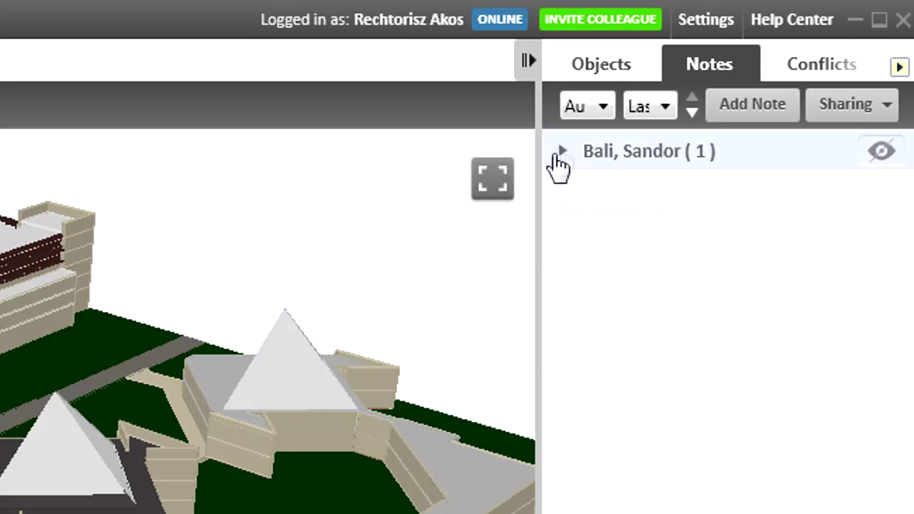
left_click(561, 153)
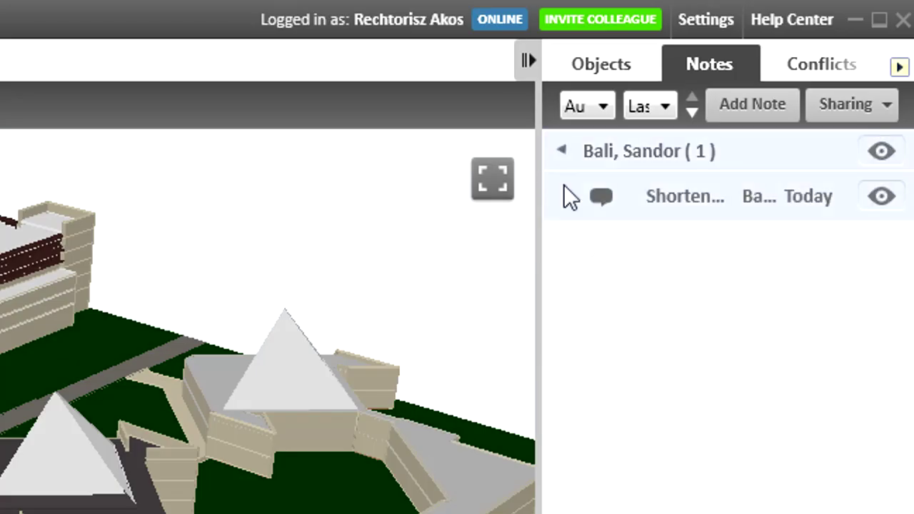
double_click(665, 197)
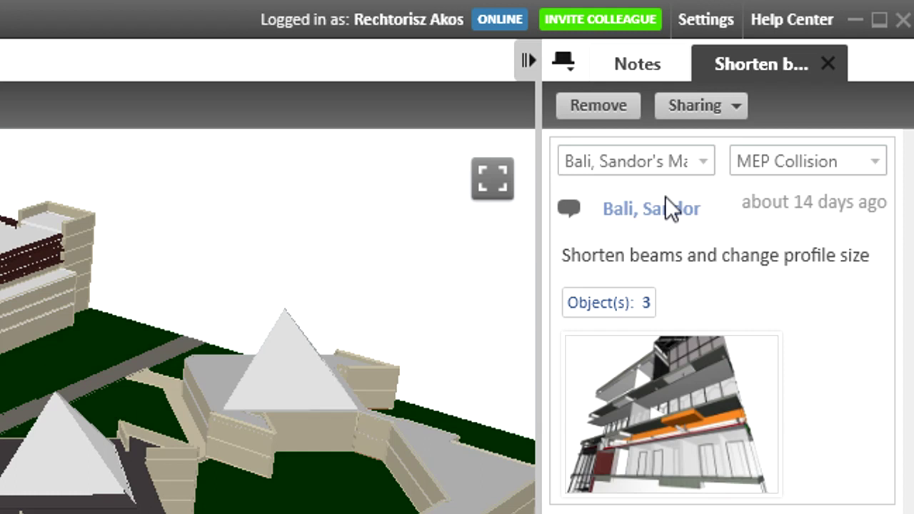
Step: Go to the note's viewpoint, isolate its three objects, restore all, then deselect and orbit to the beam
mouse_move(703, 374)
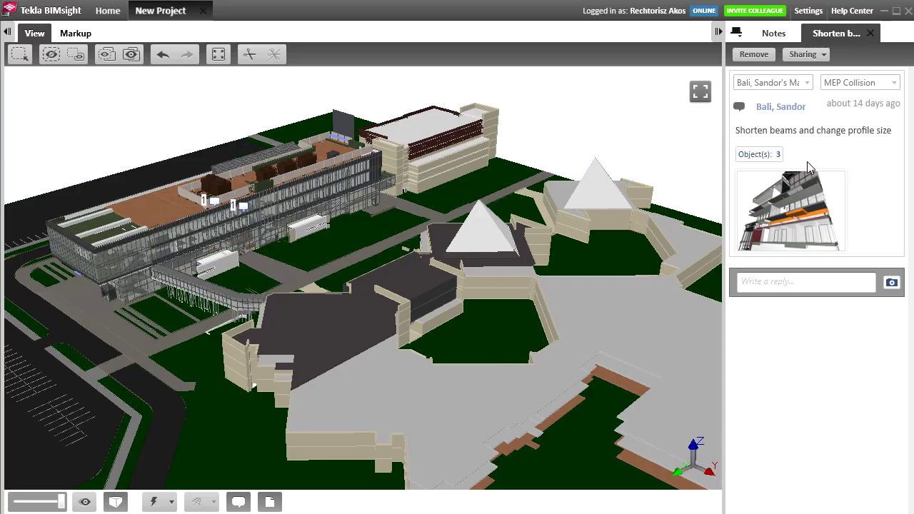
left_click(806, 203)
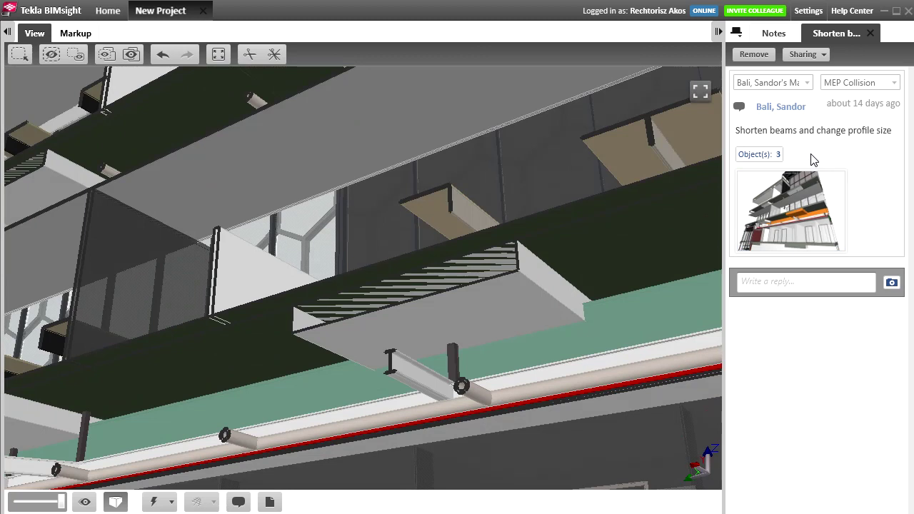
left_click(760, 155)
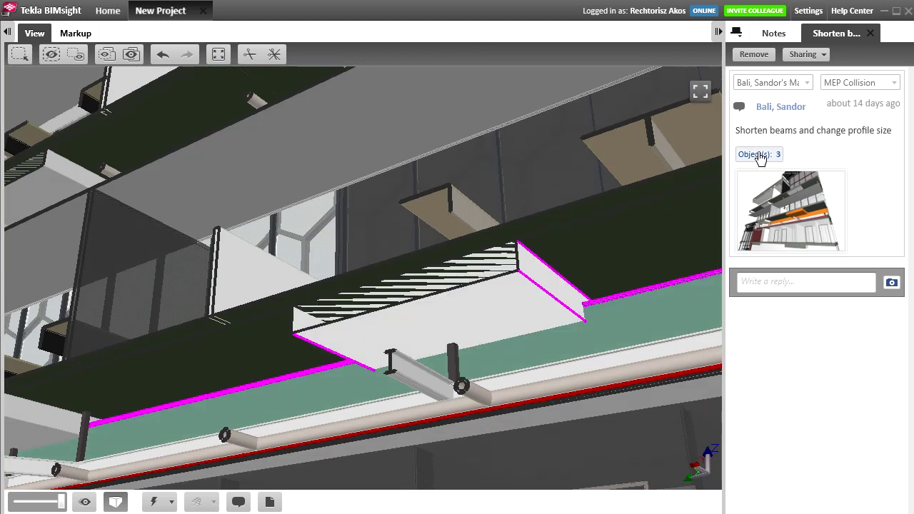
left_click(107, 55)
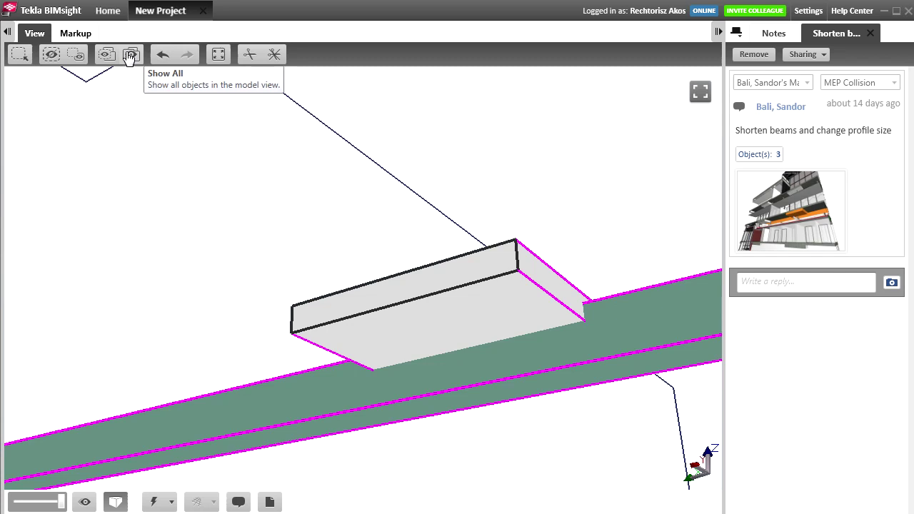
left_click(131, 55)
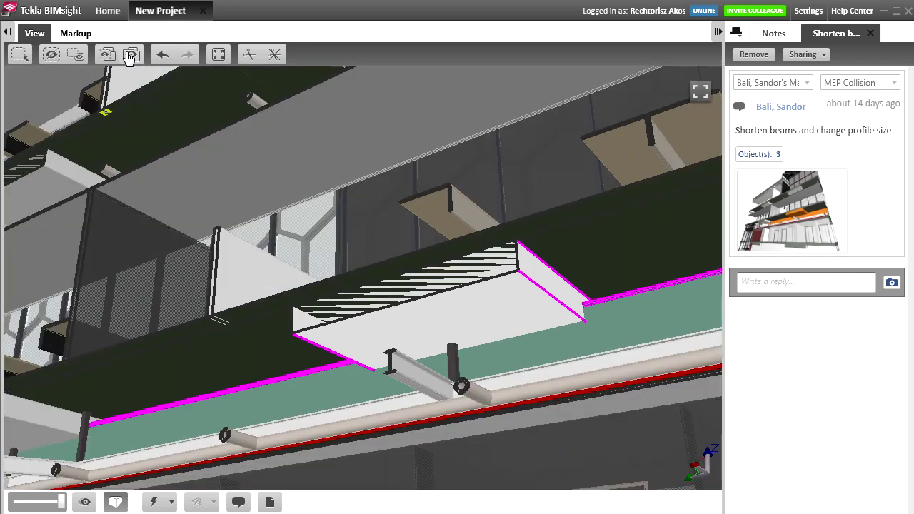
key("Escape")
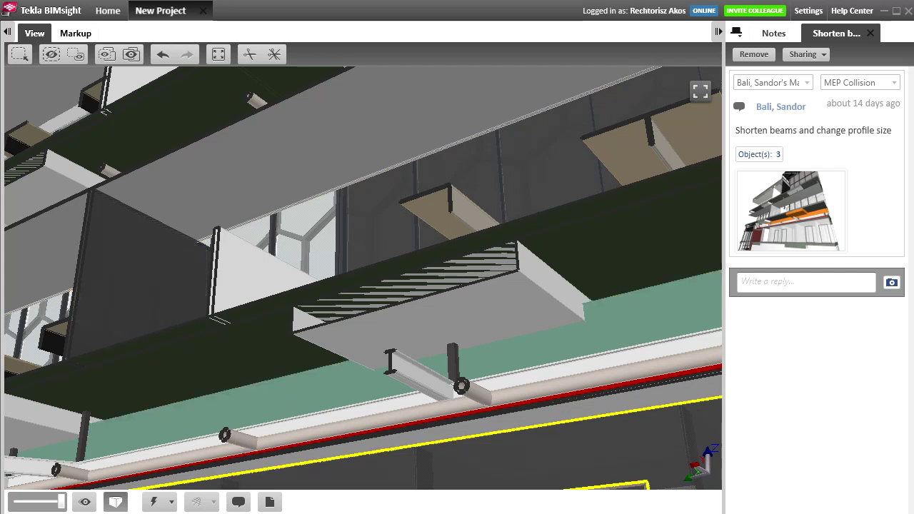
left_click_drag(400, 315, 311, 318)
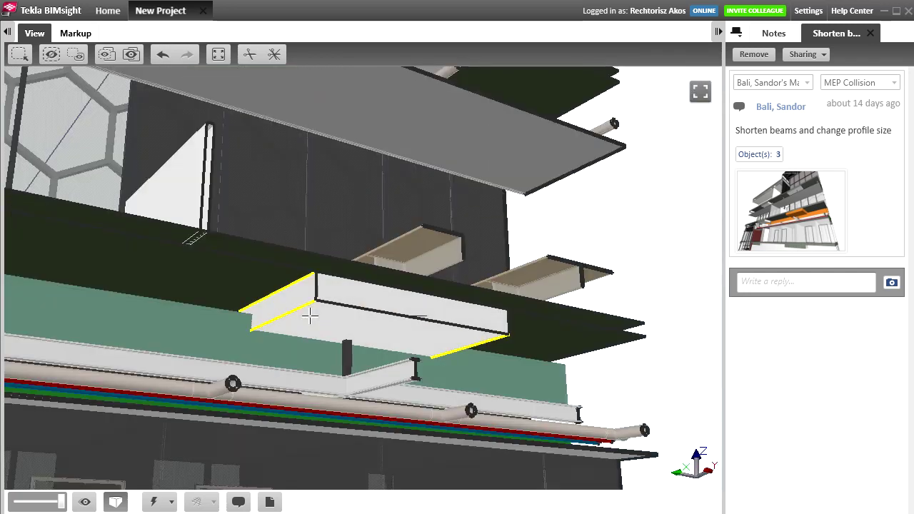
Step: Colour the beam above the pipes red
mouse_move(310, 317)
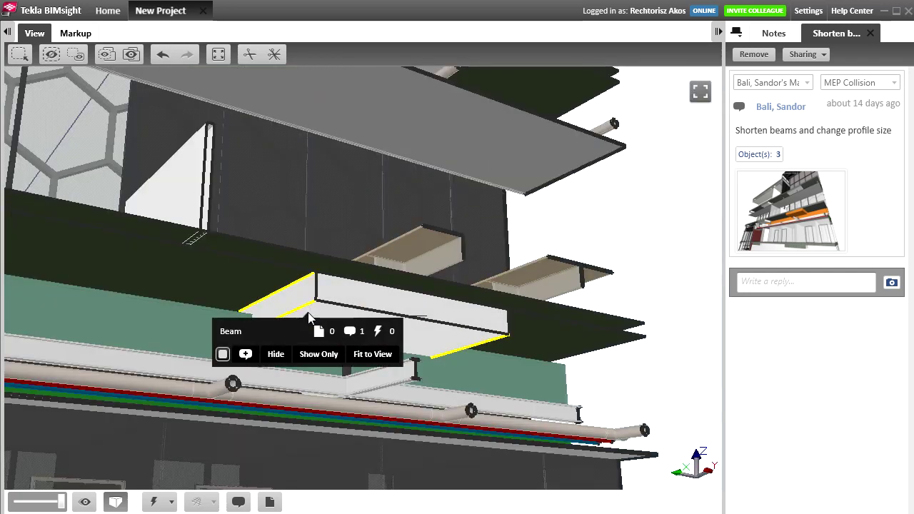
left_click(224, 355)
left_click(154, 384)
Step: Add a Structural Beam note to shorten it 100mms with a 250x700 profile, and save it to file
left_click(767, 36)
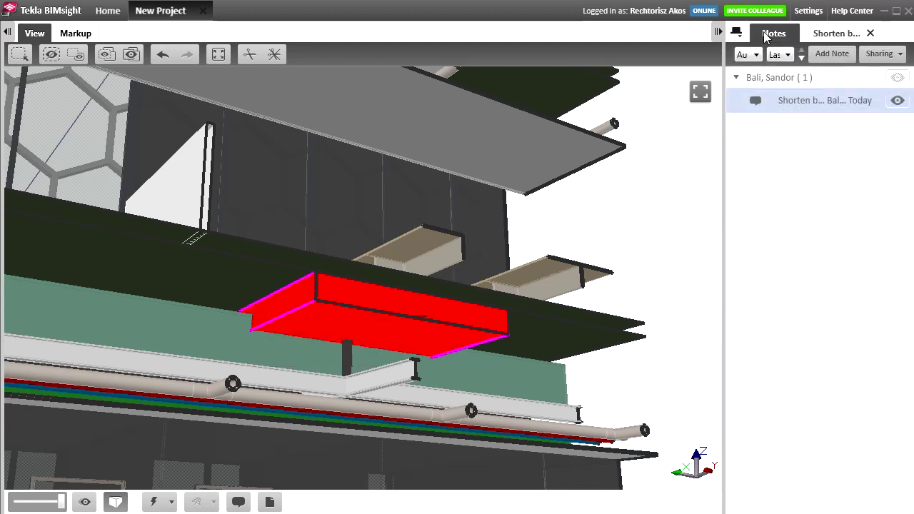
left_click(827, 56)
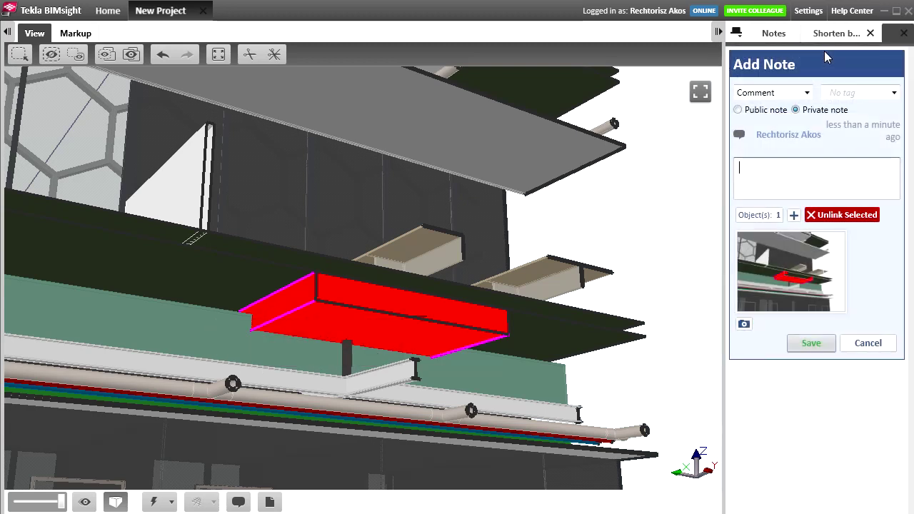
left_click(835, 94)
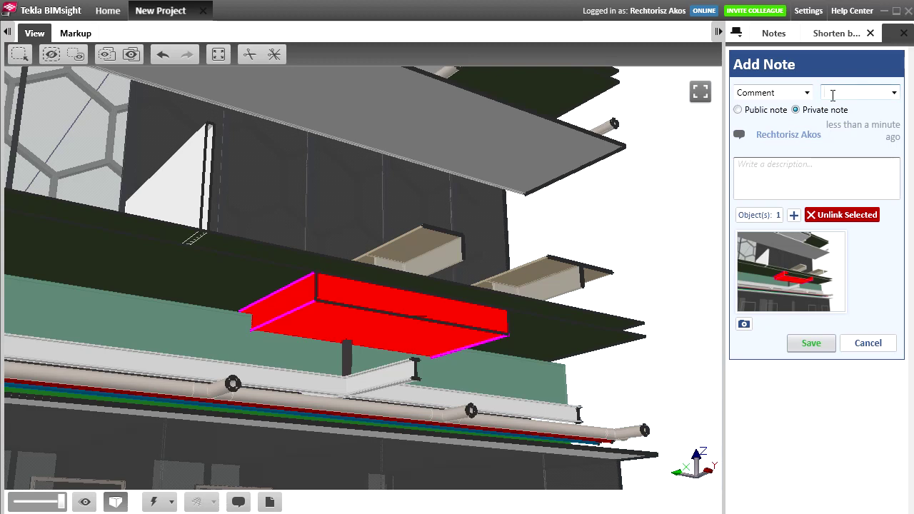
type("Structural Beam")
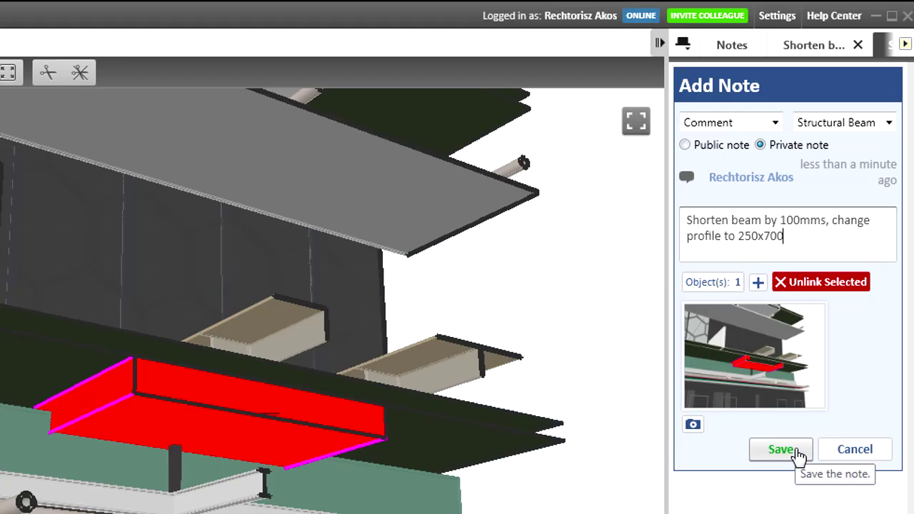
left_click(799, 455)
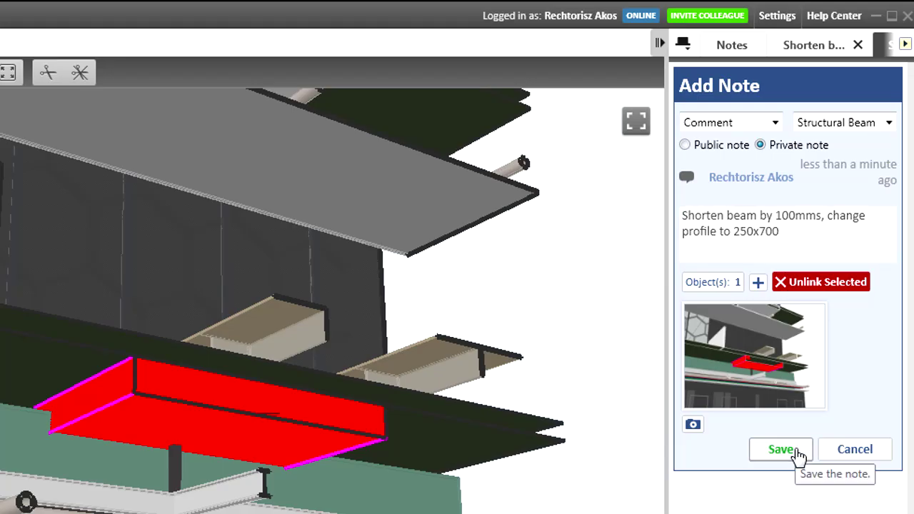
left_click(842, 74)
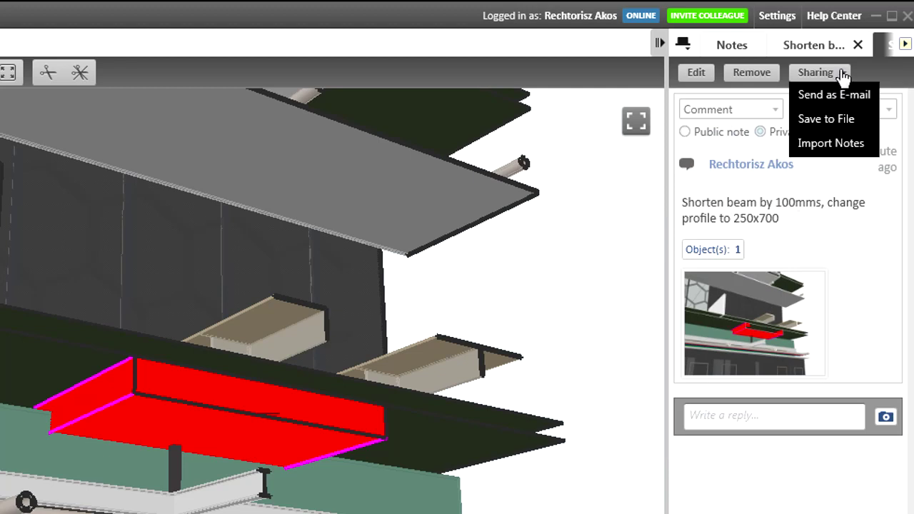
left_click(836, 120)
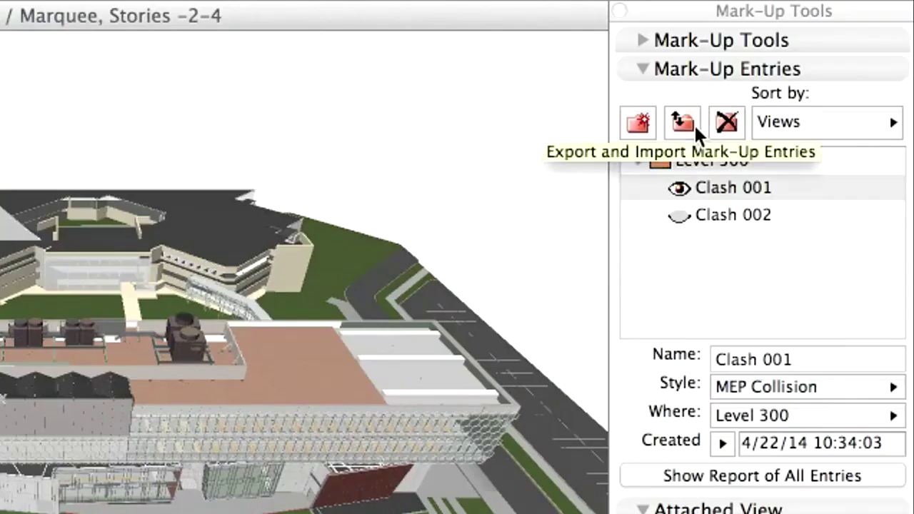
Step: Import the Tekla BCF file, show the Comment entry's beam in 3D, and read its beam-shortening comment
left_click(695, 126)
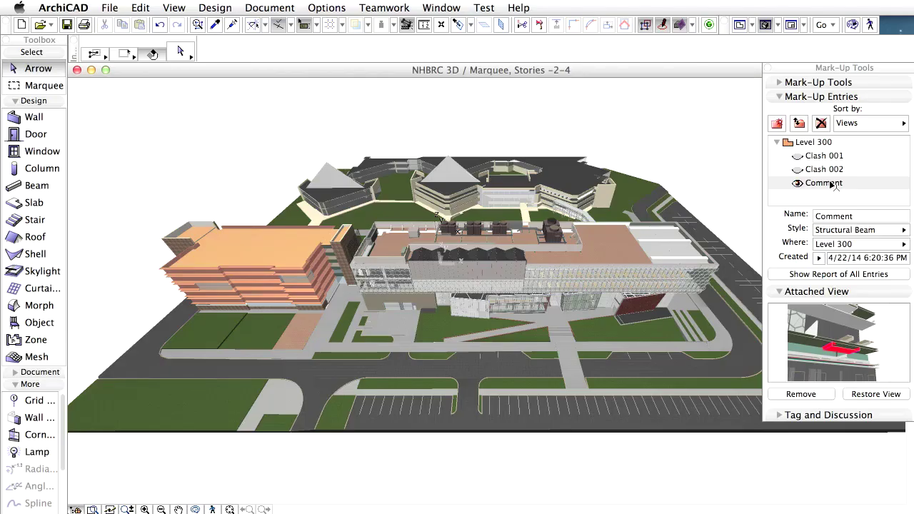
left_click(833, 183)
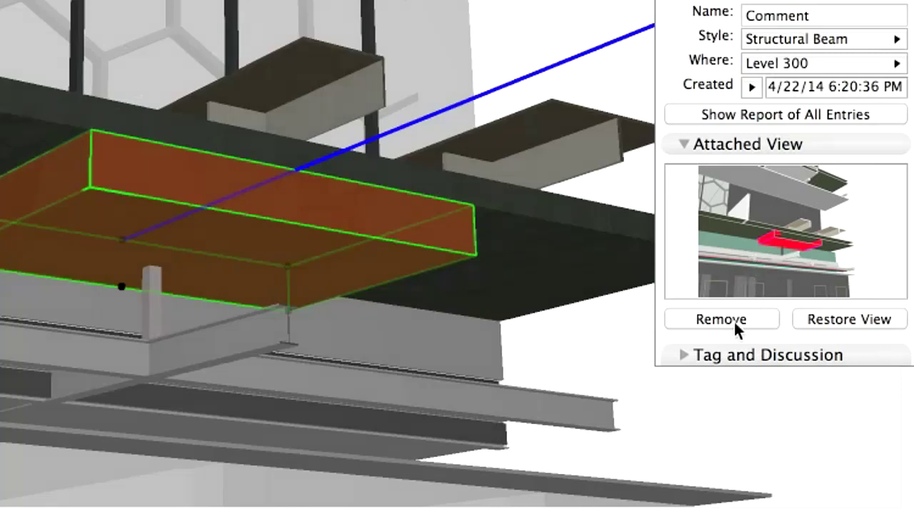
left_click(684, 356)
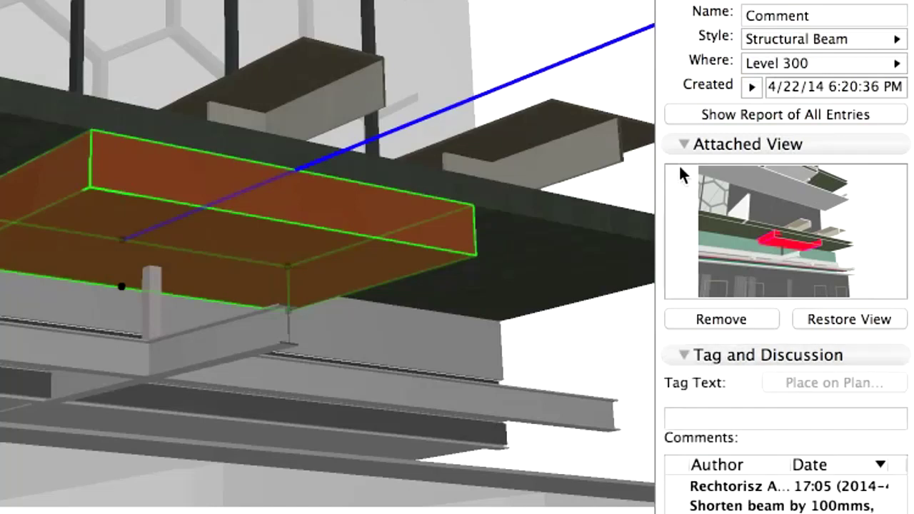
left_click(682, 144)
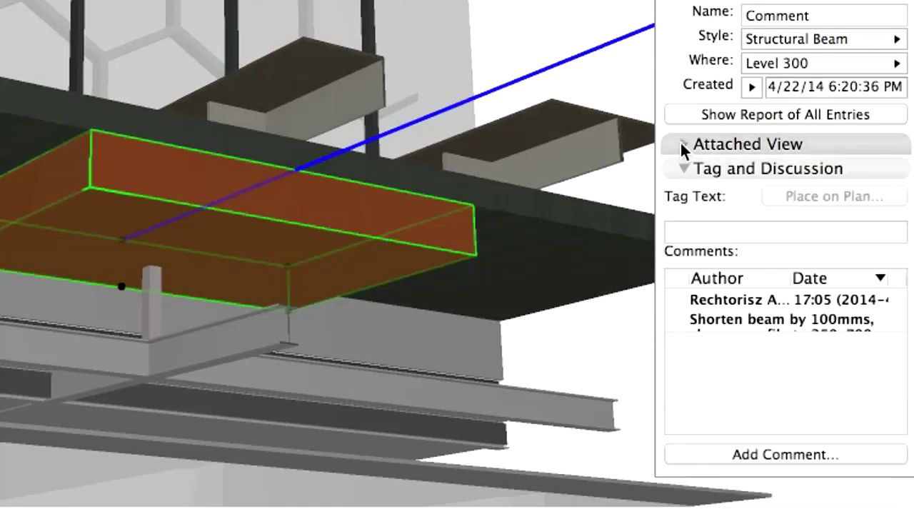
double_click(719, 310)
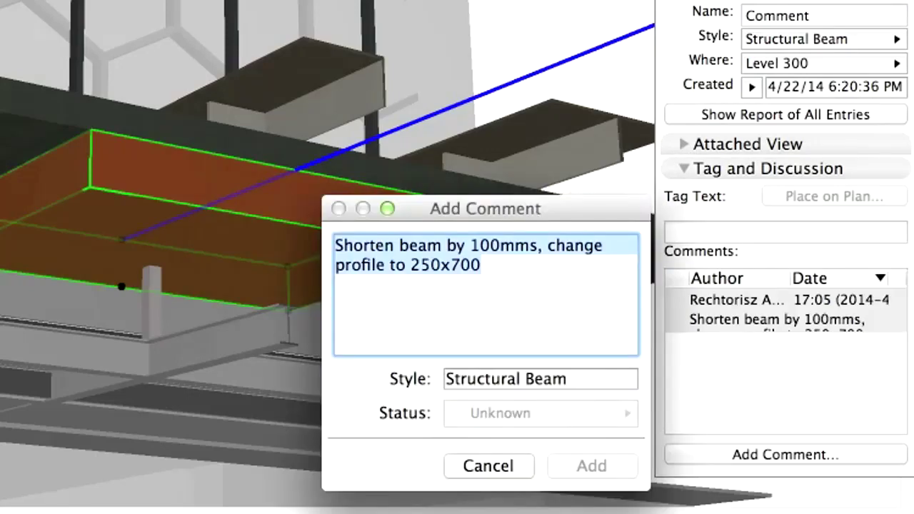
left_click(520, 463)
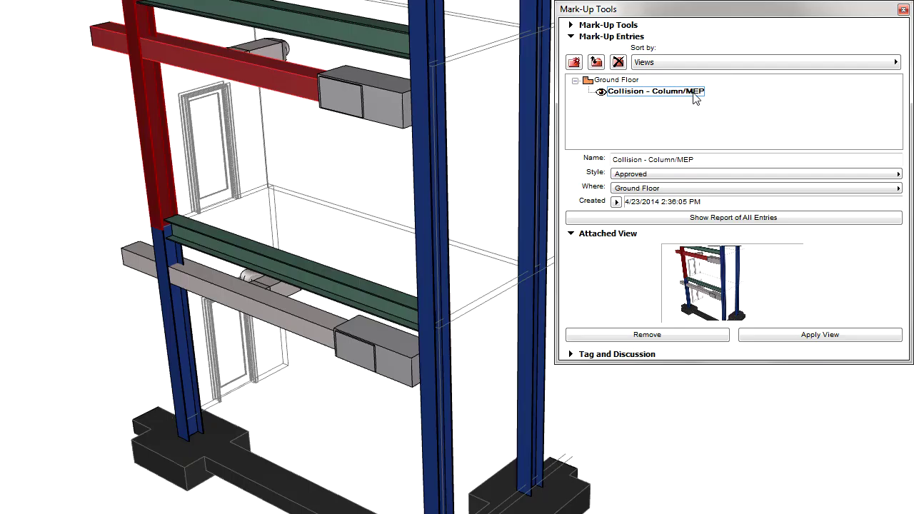
Step: Select Collision - Column/MEP, expand its discussion, and scroll to the final reply about the exported IFC file
left_click(694, 93)
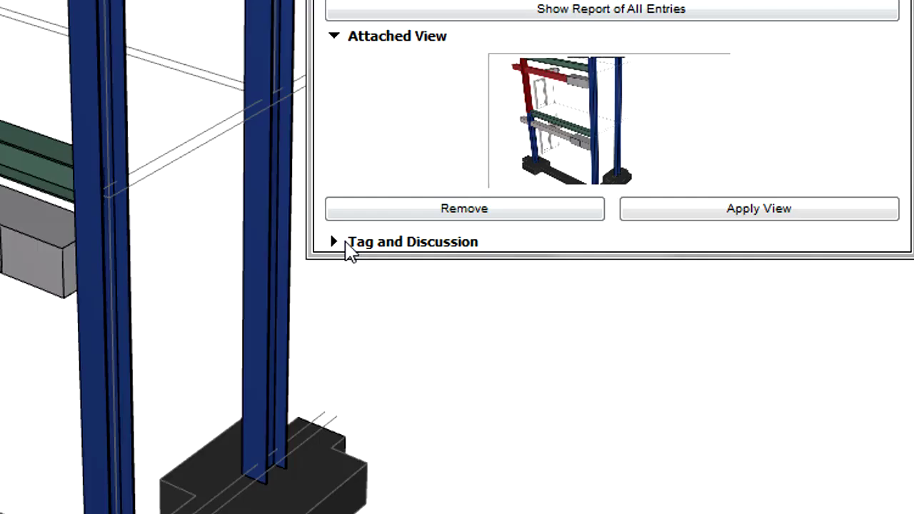
left_click(580, 358)
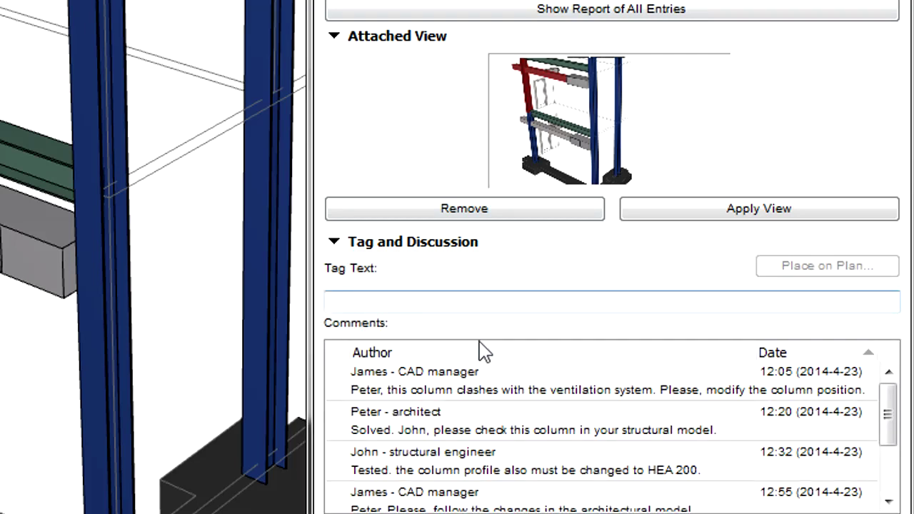
left_click(538, 391)
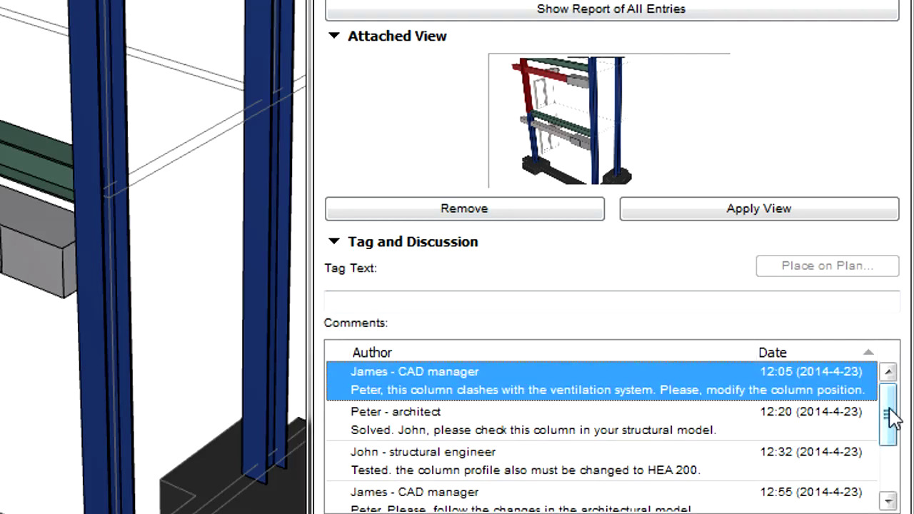
left_click_drag(891, 418, 895, 471)
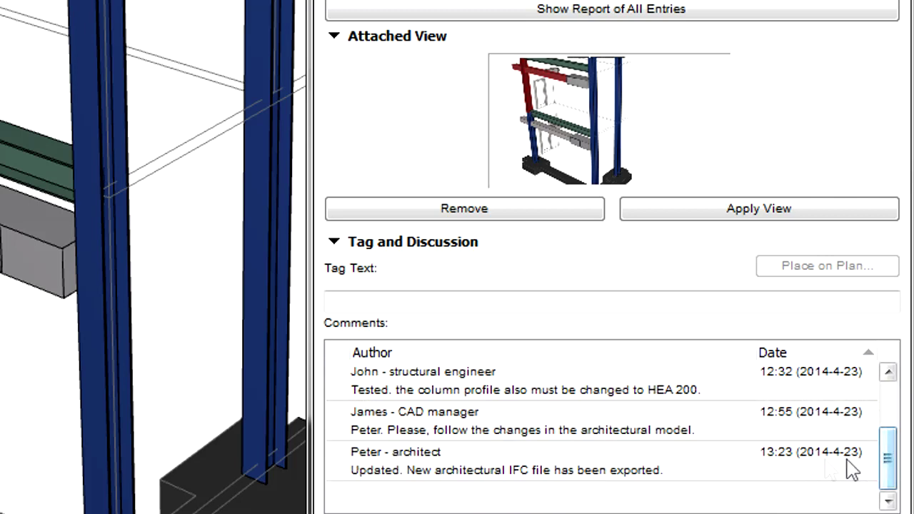
left_click(612, 472)
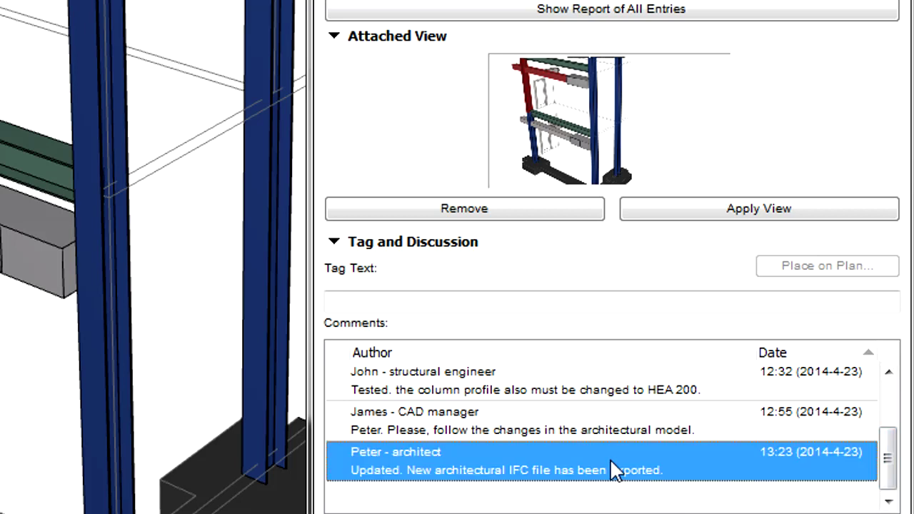